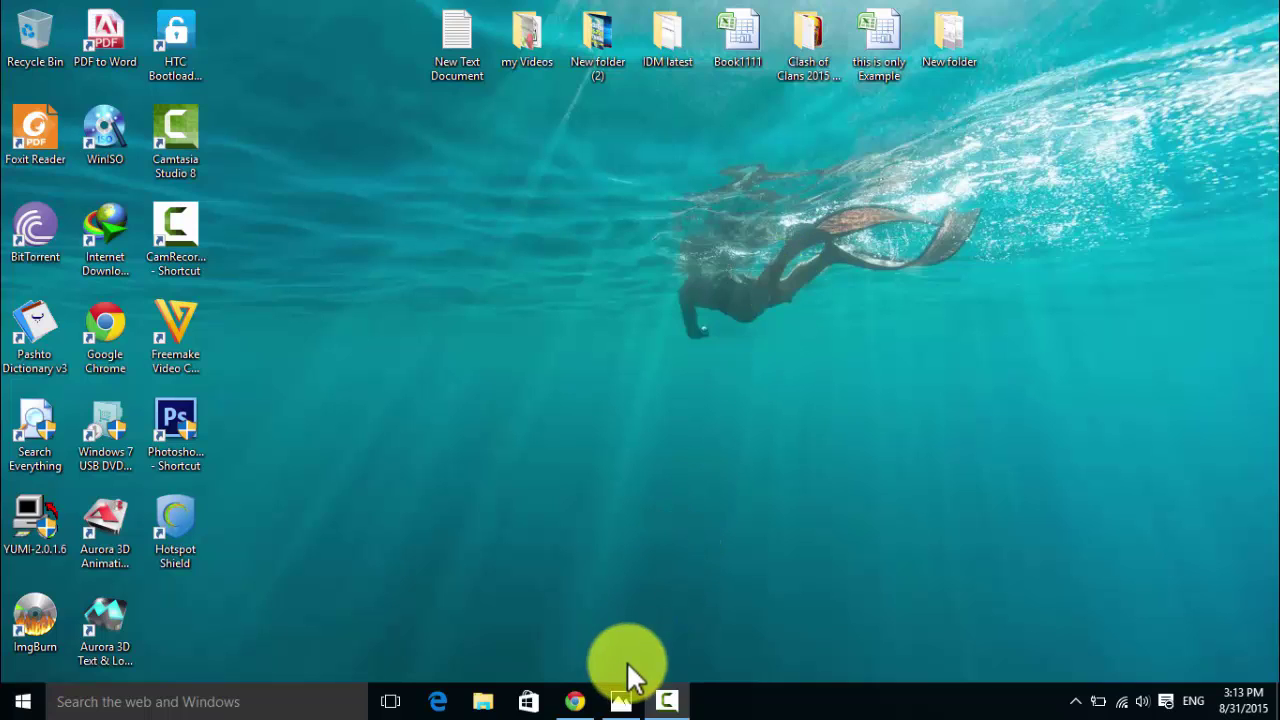
# Step: Switch to Photos and compare the resume capability and pause option in the two download status screenshots
pyautogui.click(621, 703)
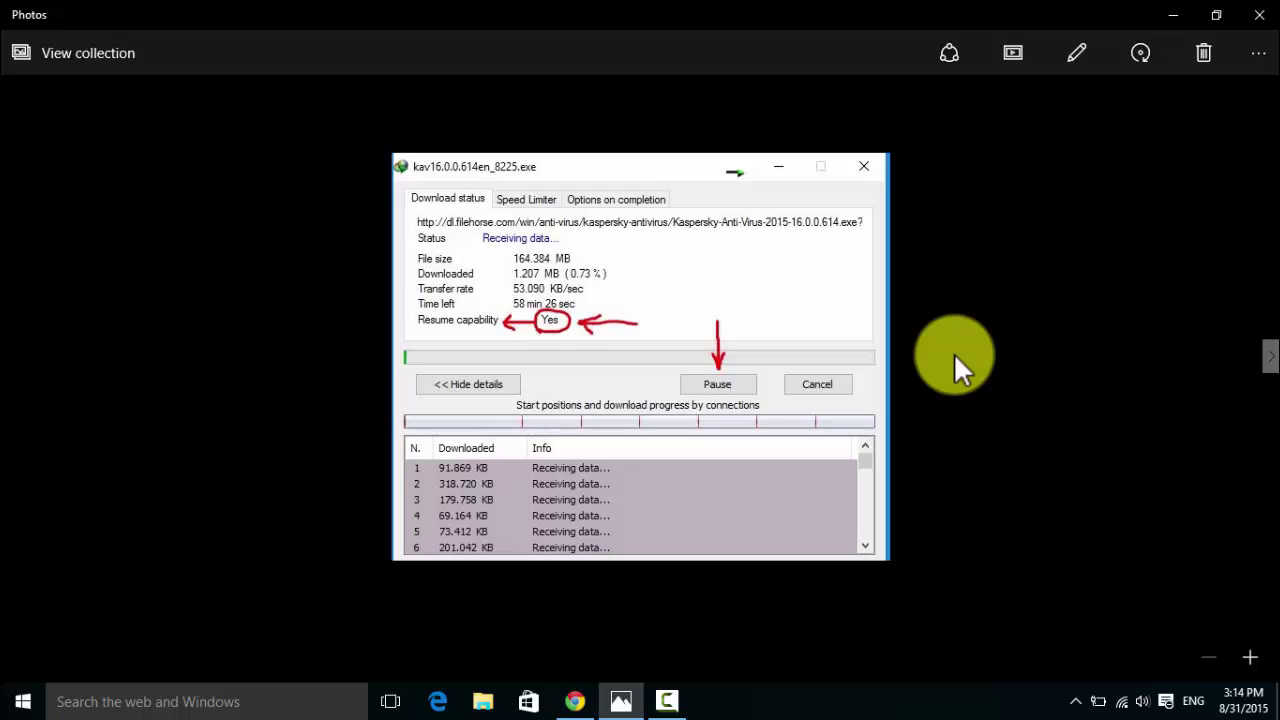
pyautogui.press('Right')
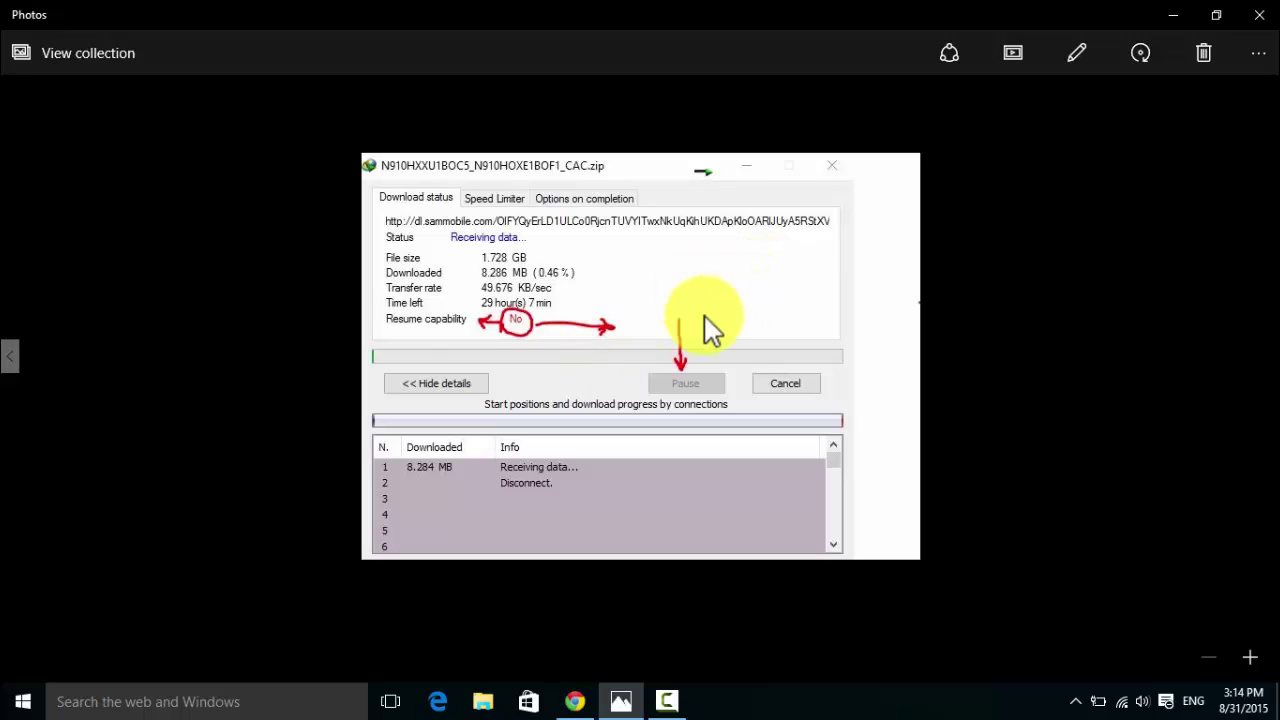
pyautogui.press('Left')
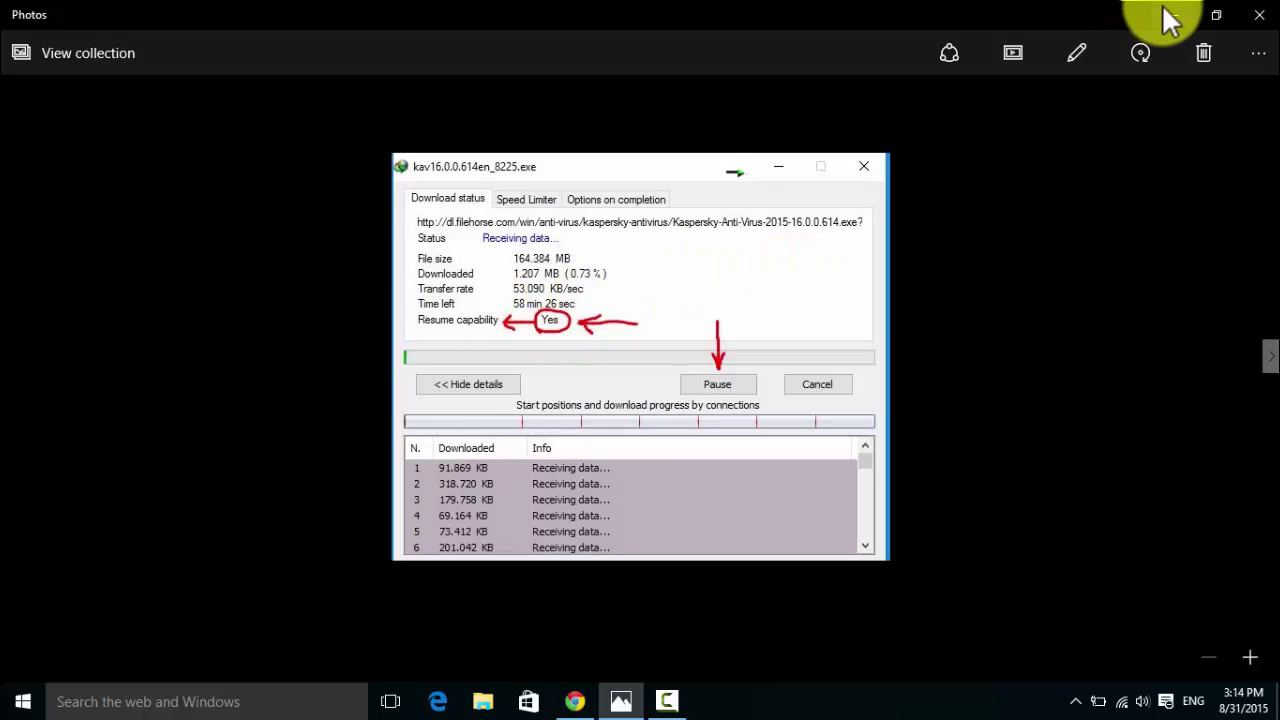
pyautogui.click(1168, 18)
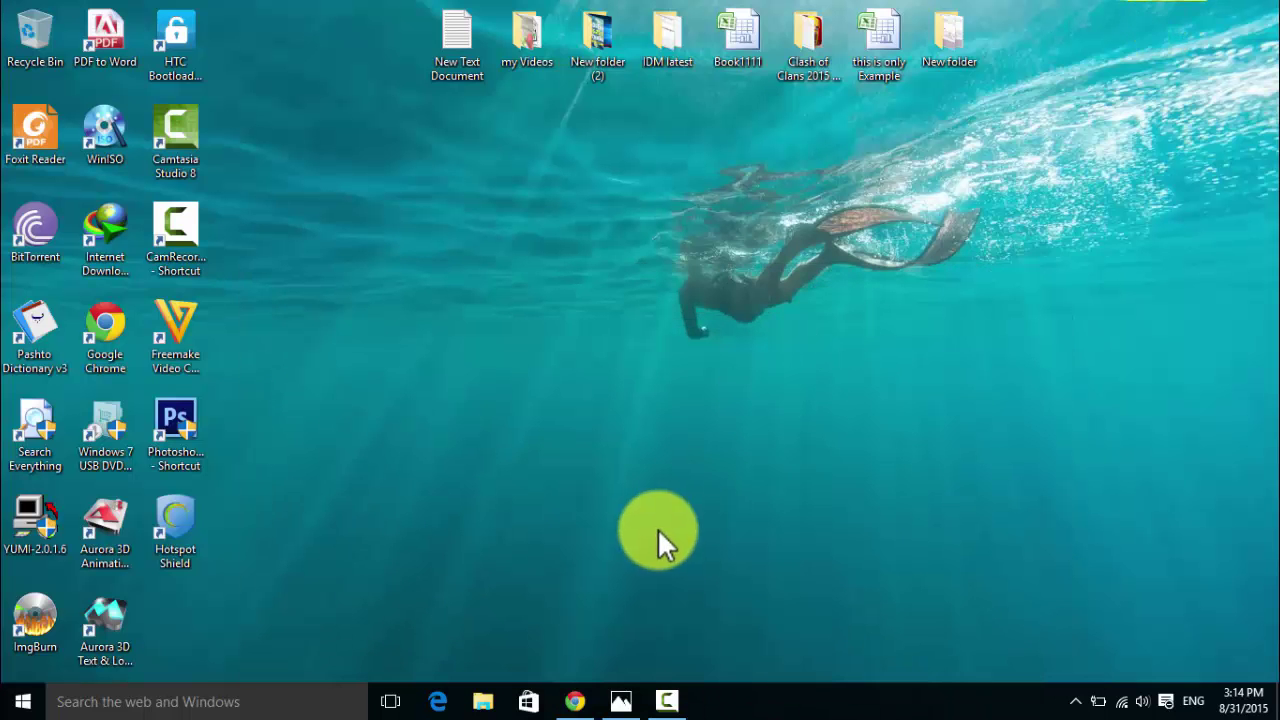
# Step: Switch to Chrome and start the regular download of the Galaxy Note 4 SM-N910G firmware through Internet Download Manager
pyautogui.click(574, 700)
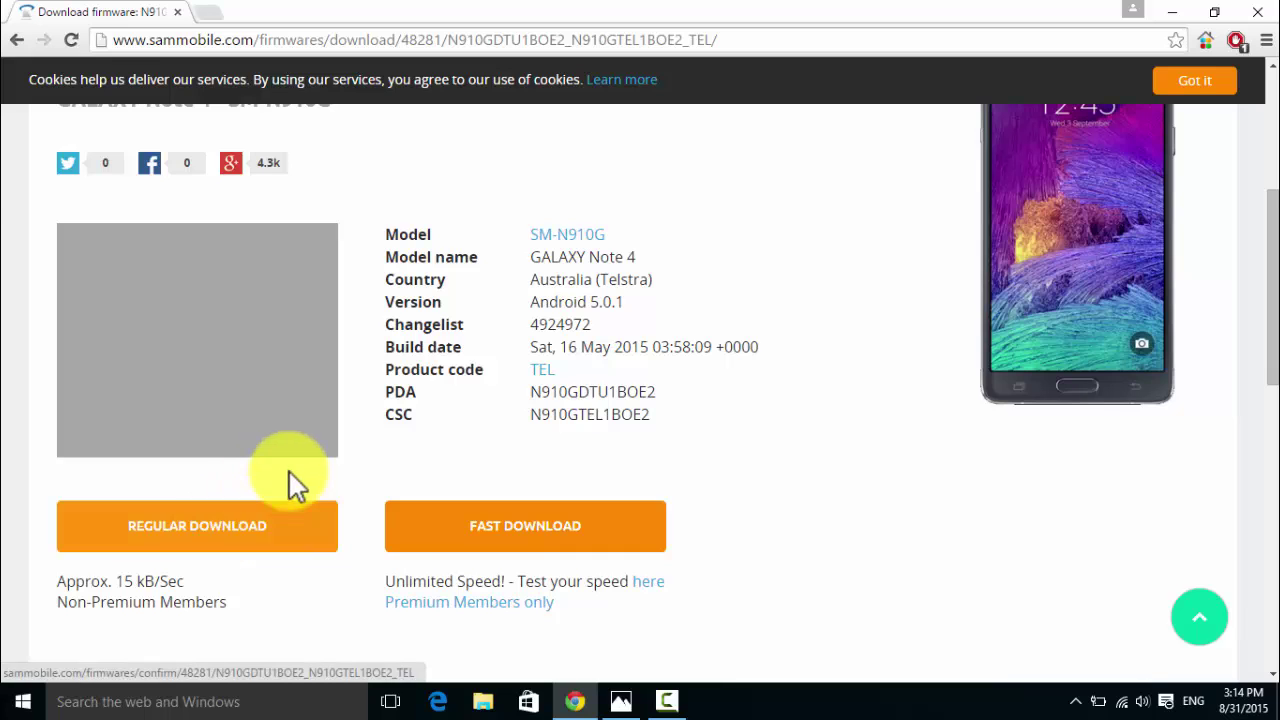
pyautogui.click(245, 540)
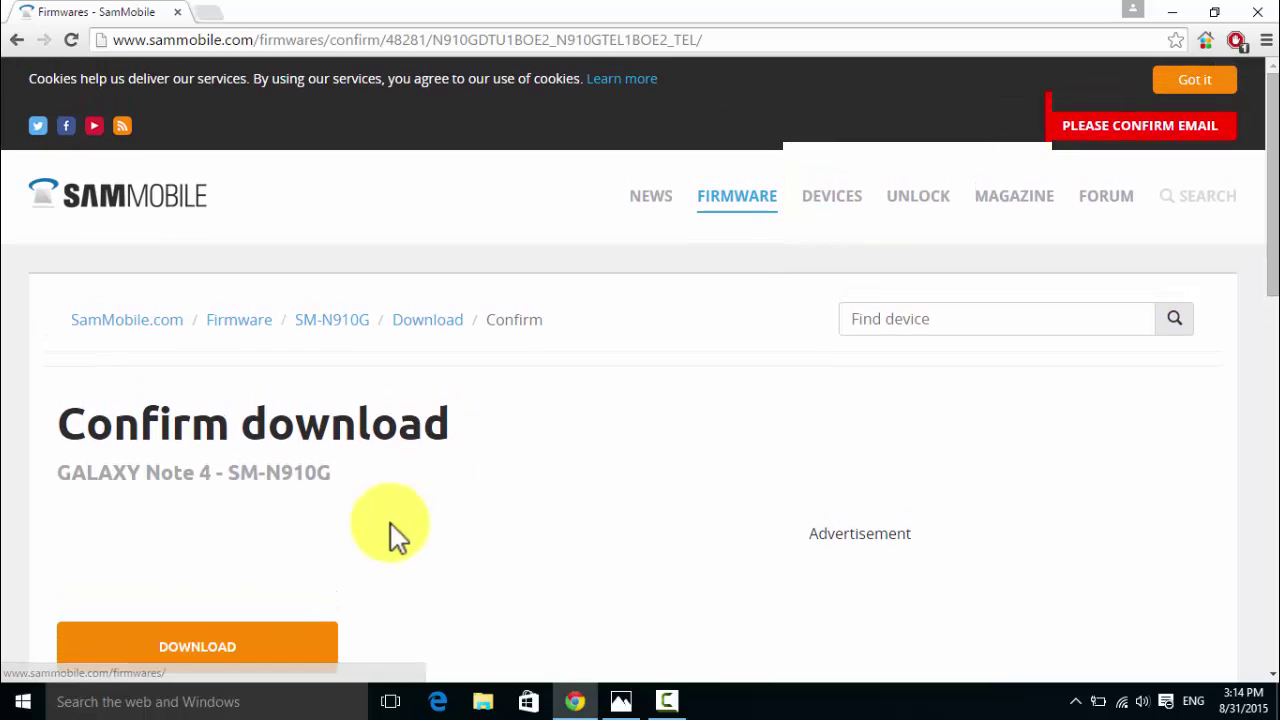
pyautogui.click(240, 648)
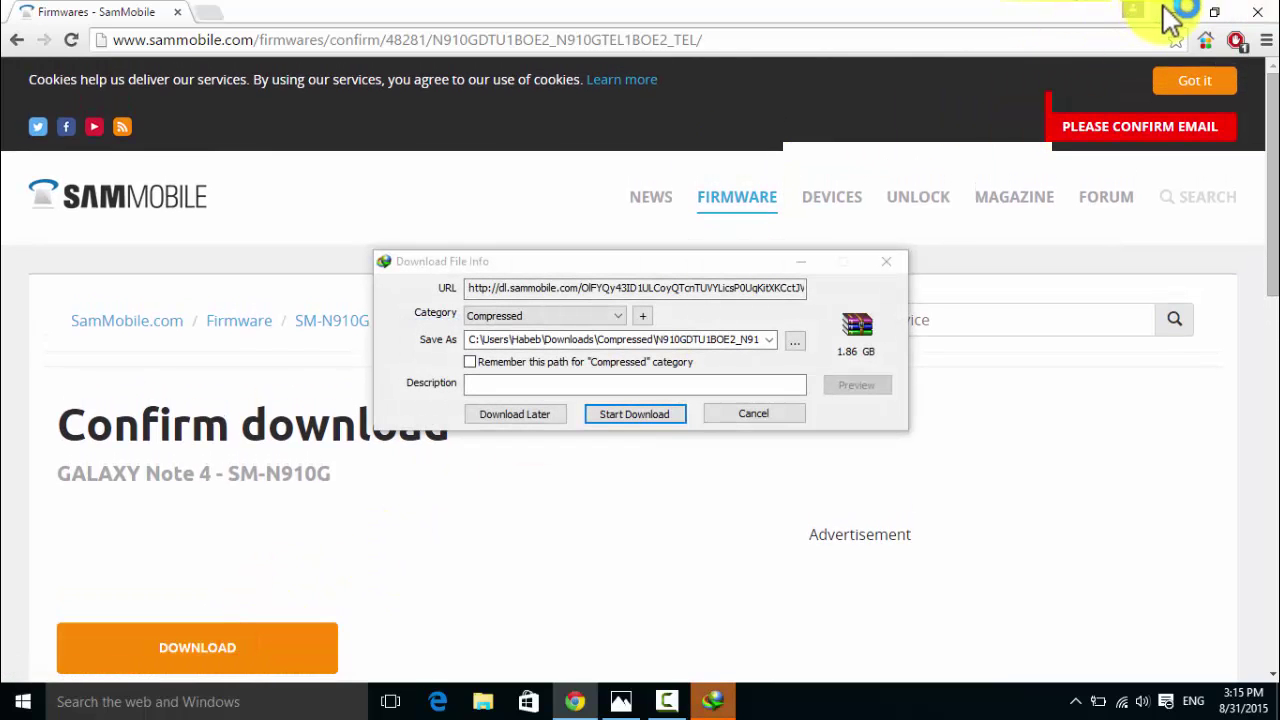
pyautogui.click(1171, 12)
pyautogui.click(655, 415)
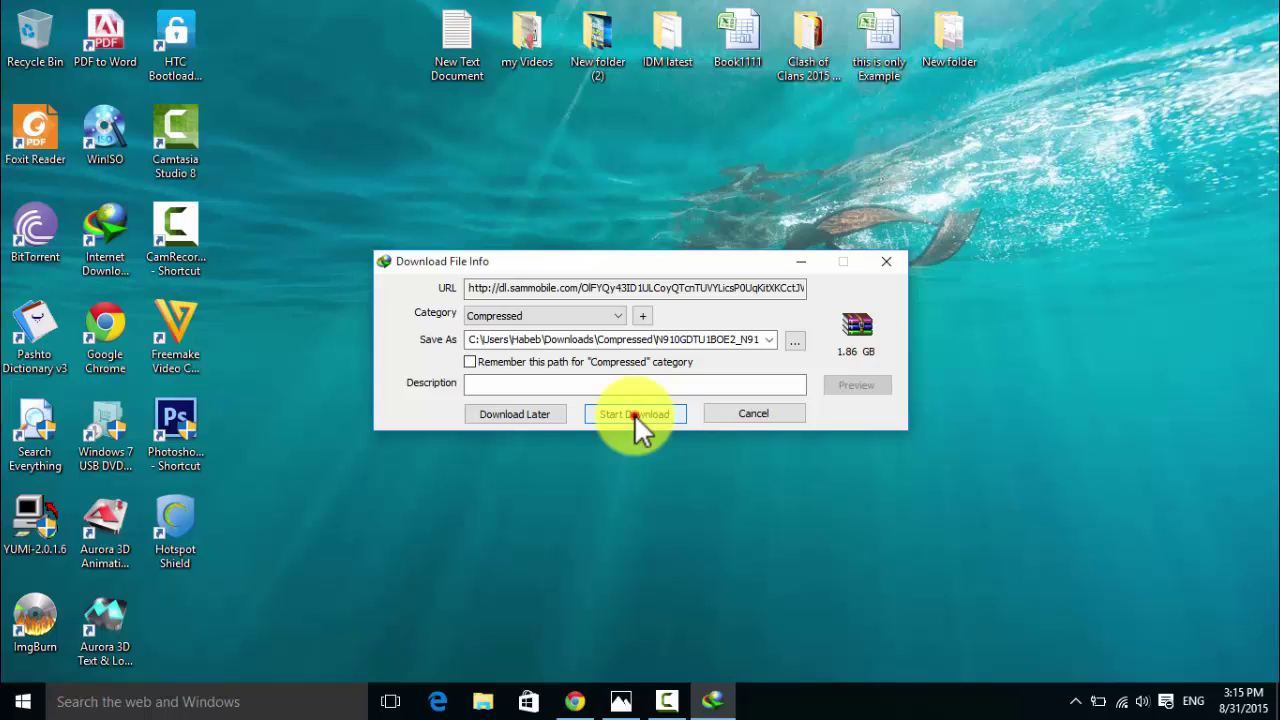
pyautogui.click(634, 414)
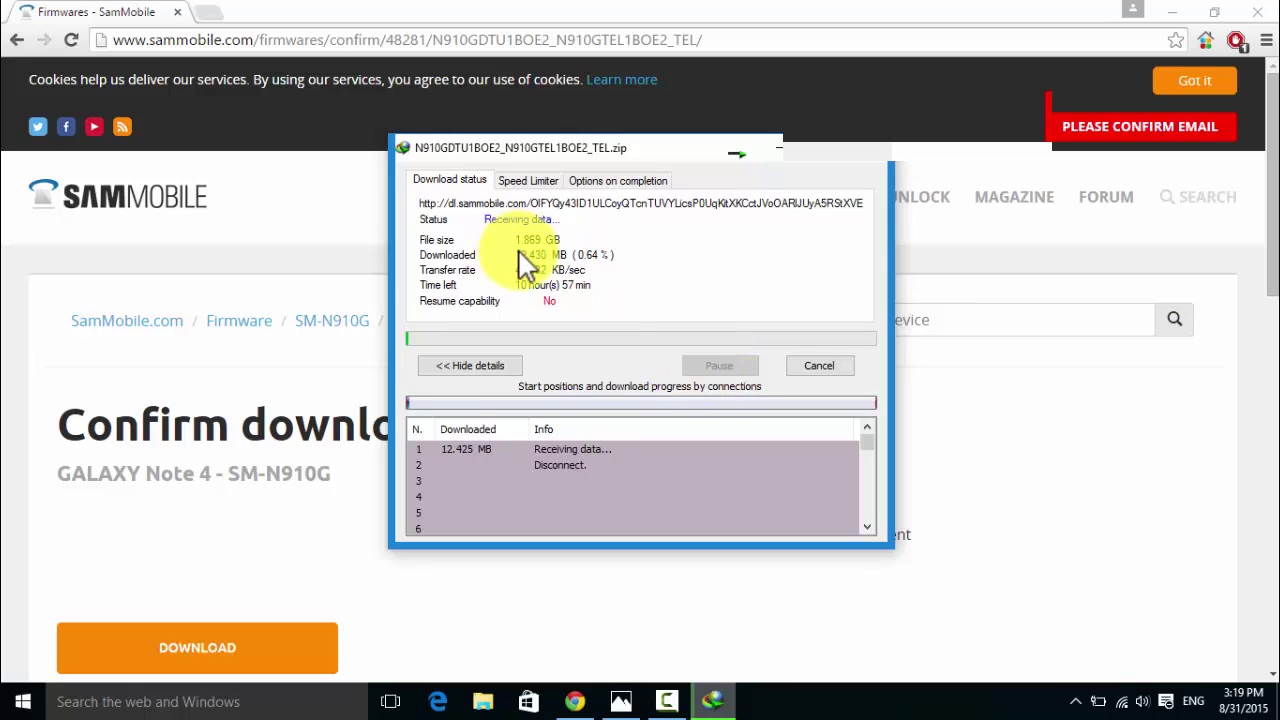
# Step: Stop the N910GDTU1BOE2 firmware download in Internet Download Manager's main download list and resume it
pyautogui.click(1077, 703)
pyautogui.doubleClick(1058, 664)
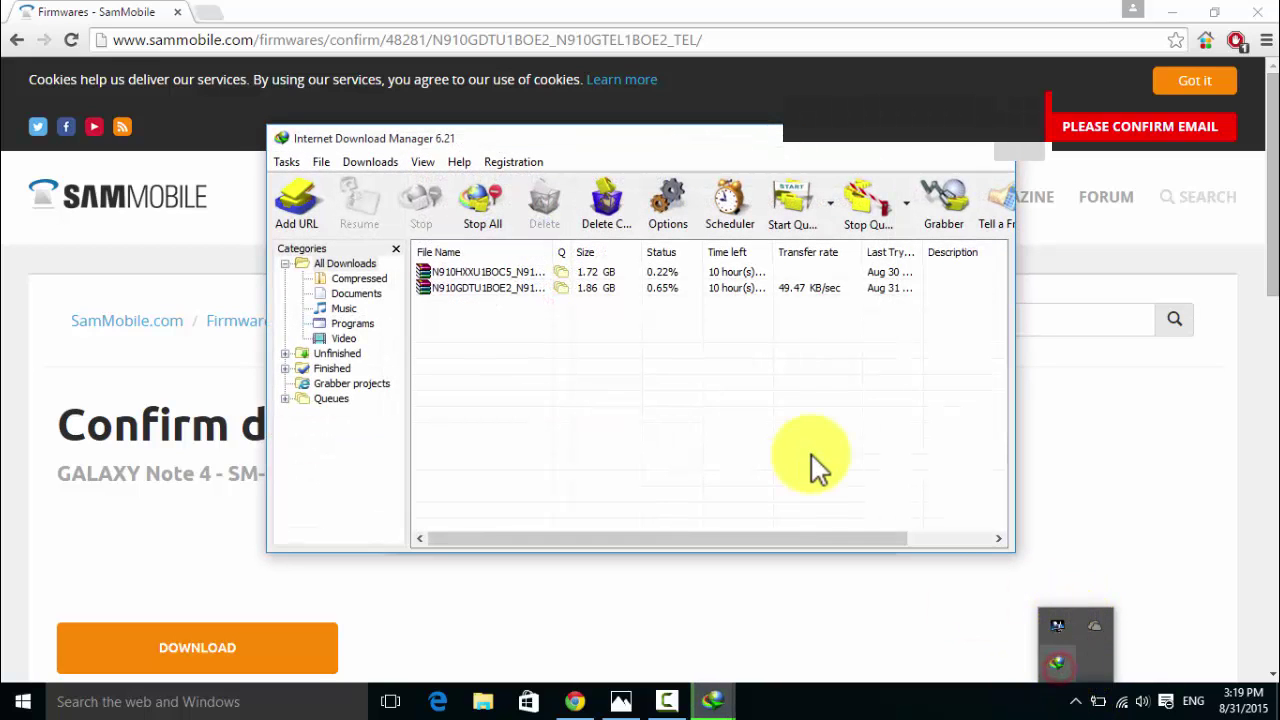
pyautogui.click(495, 289)
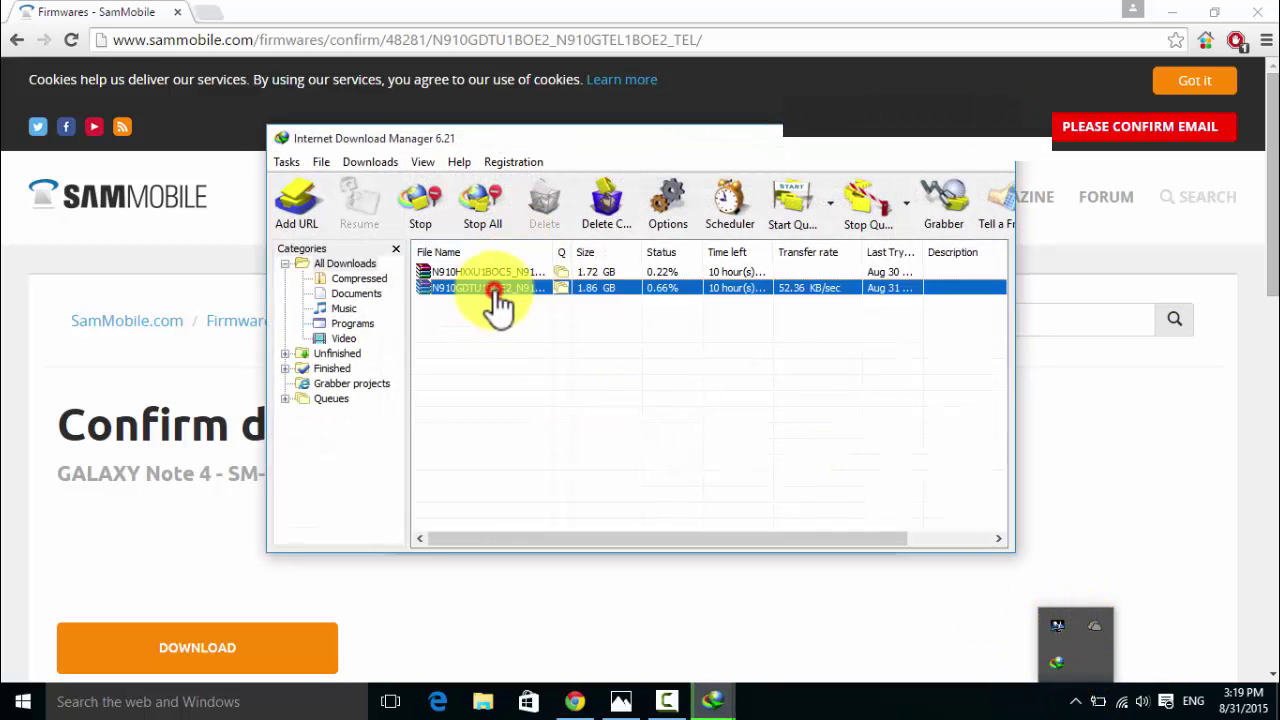
pyautogui.rightClick(495, 289)
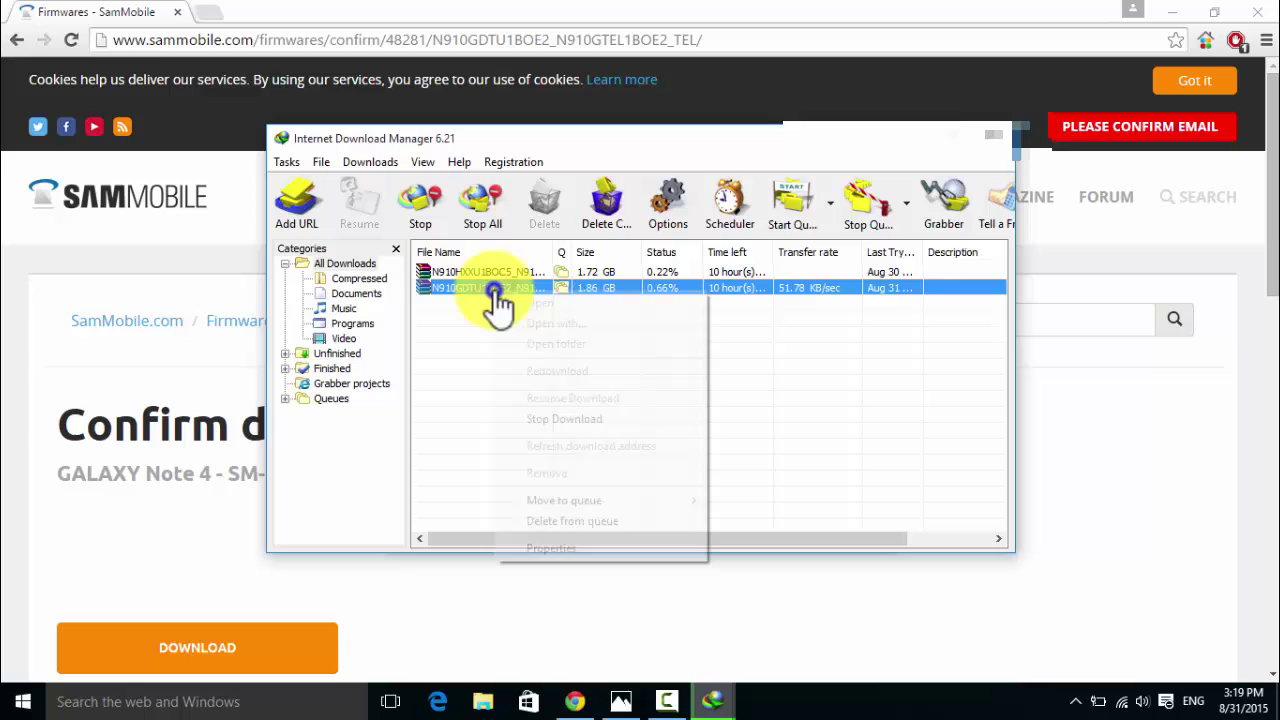
pyautogui.click(572, 418)
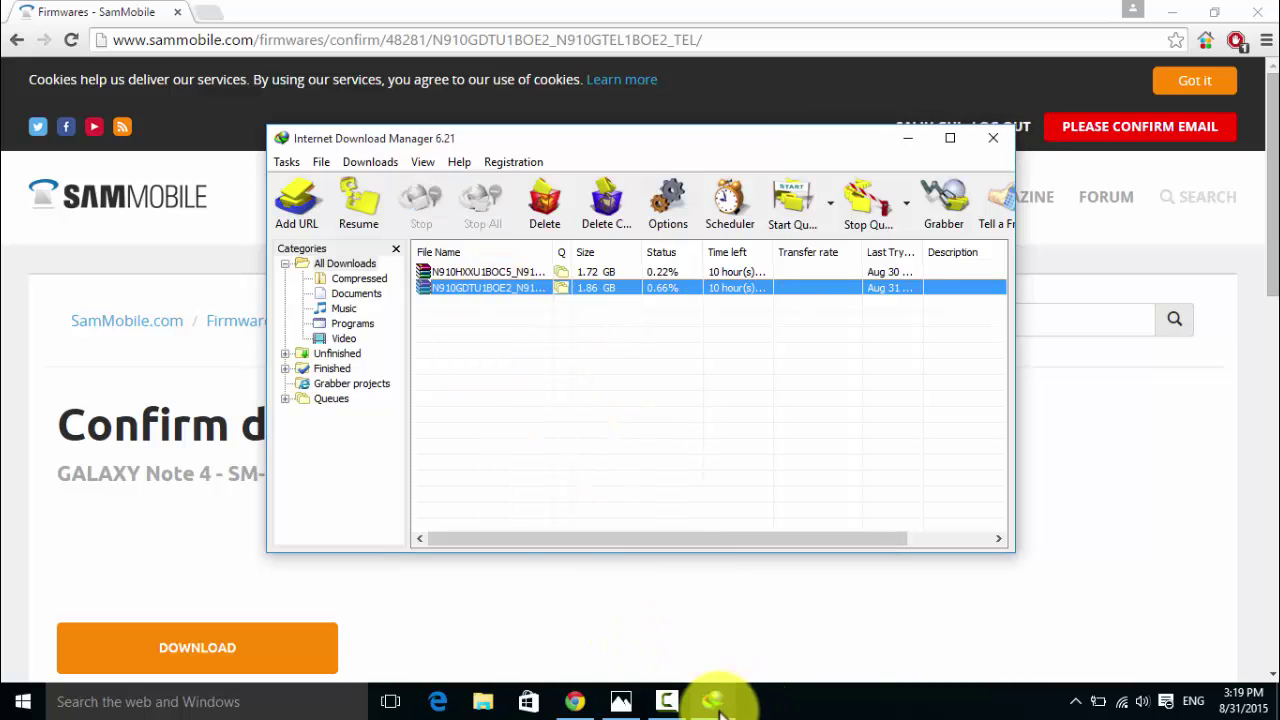
pyautogui.rightClick(507, 294)
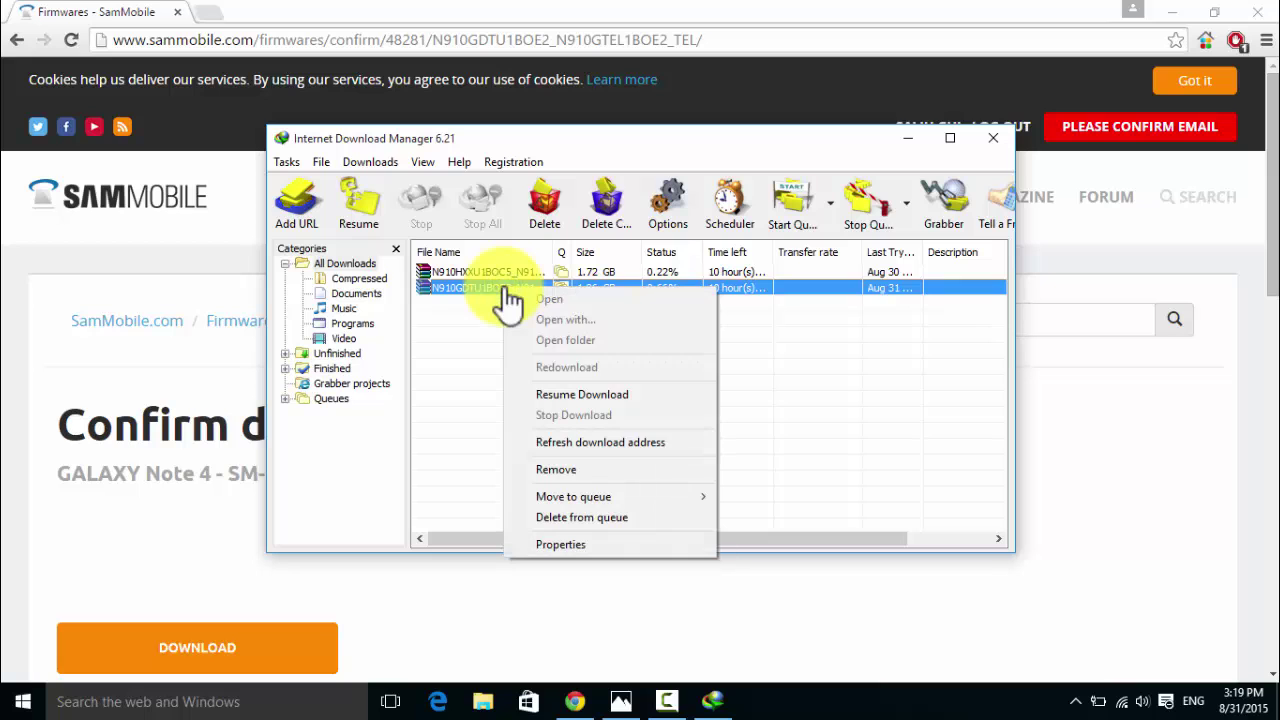
pyautogui.click(620, 400)
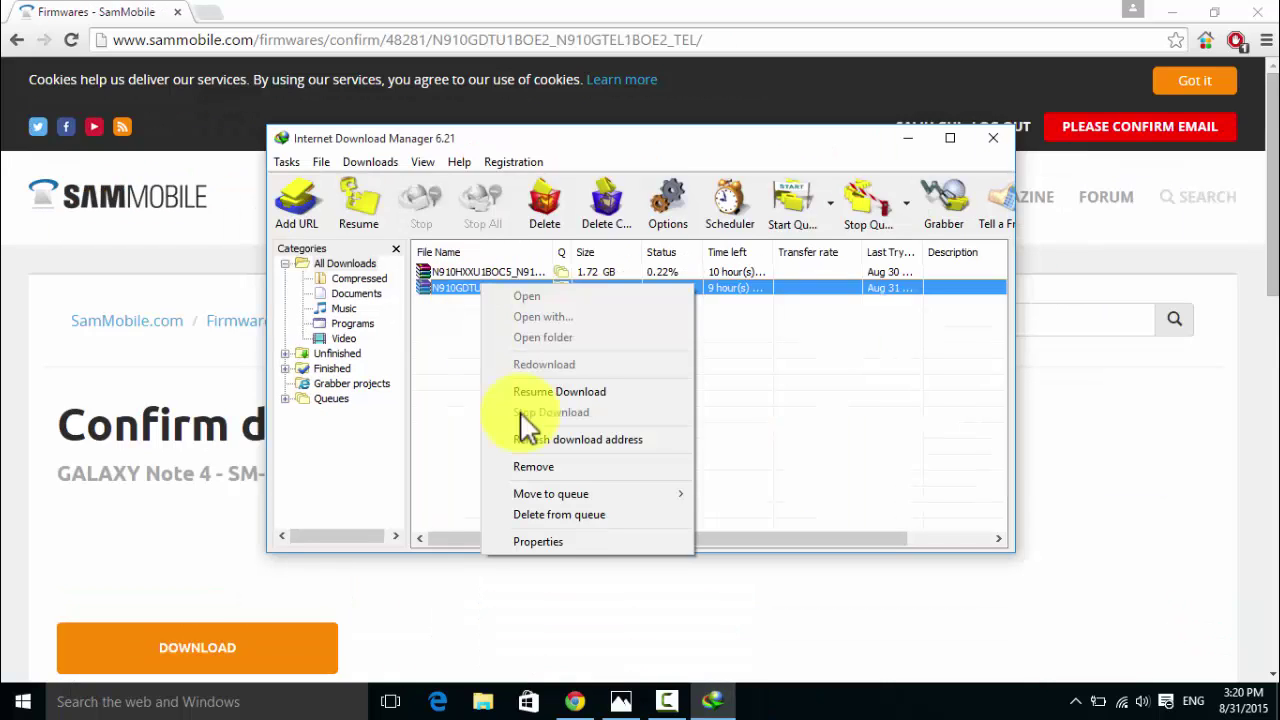
# Step: Append "=0" to the end of the download address in the N910GDTU1BOE2 file's properties and save the change
pyautogui.click(571, 539)
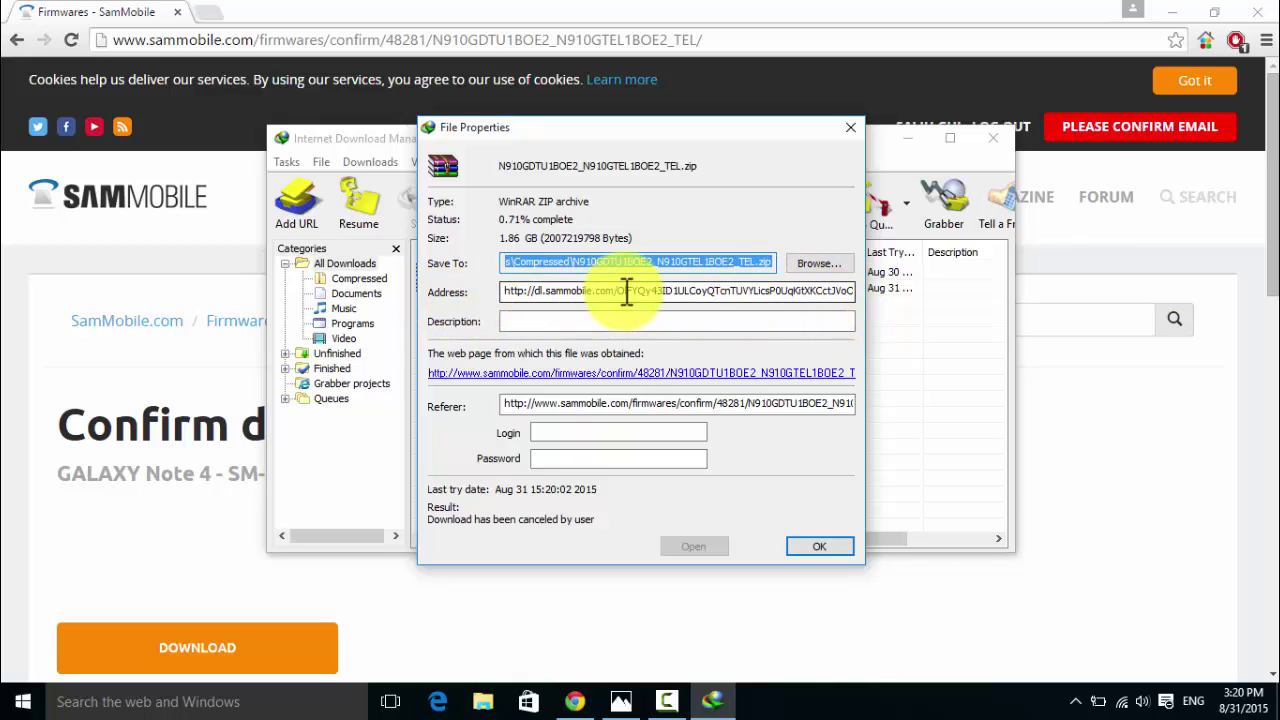
pyautogui.click(701, 291)
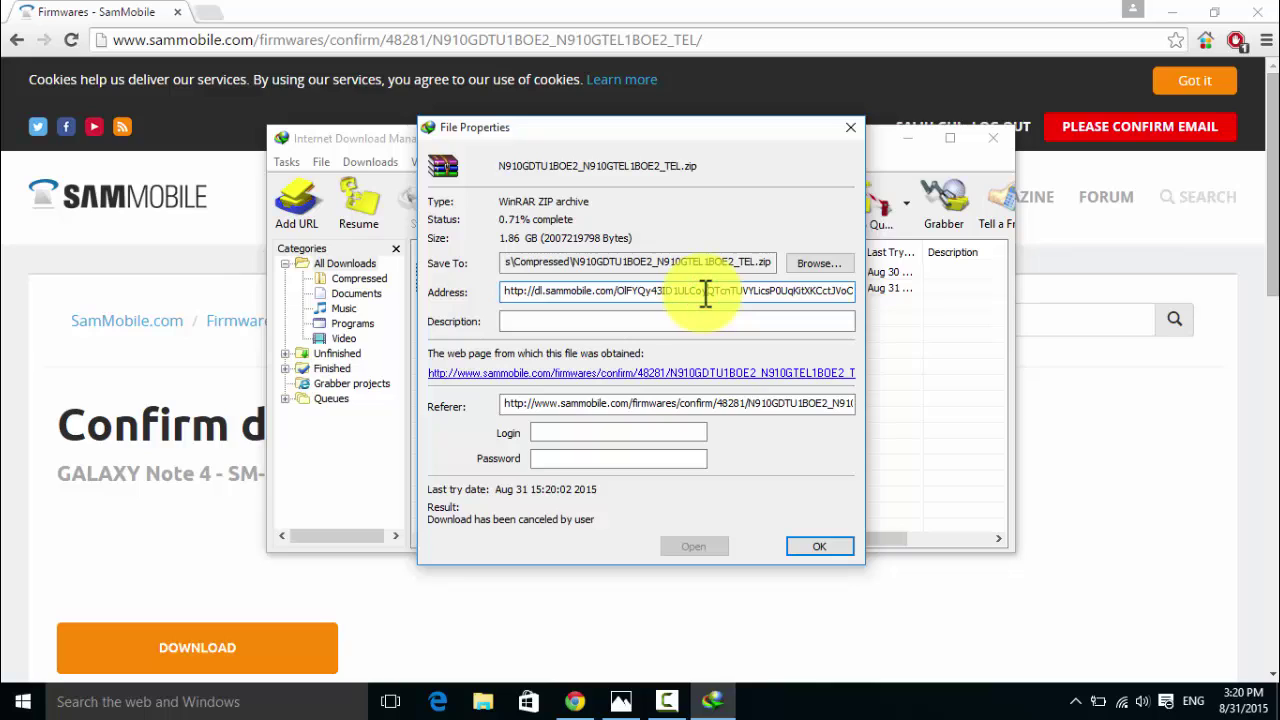
pyautogui.press('Right')
pyautogui.press('Right')
pyautogui.press('Right')
pyautogui.press('Right')
pyautogui.press('Right')
pyautogui.press('Right')
pyautogui.press('Right')
pyautogui.press('Right')
pyautogui.press('Right')
pyautogui.press('Right')
pyautogui.press('Right')
pyautogui.press('Right')
pyautogui.press('Right')
pyautogui.press('Right')
pyautogui.press('Right')
pyautogui.press('Right')
pyautogui.press('Right')
pyautogui.press('Right')
pyautogui.press('Right')
pyautogui.press('Right')
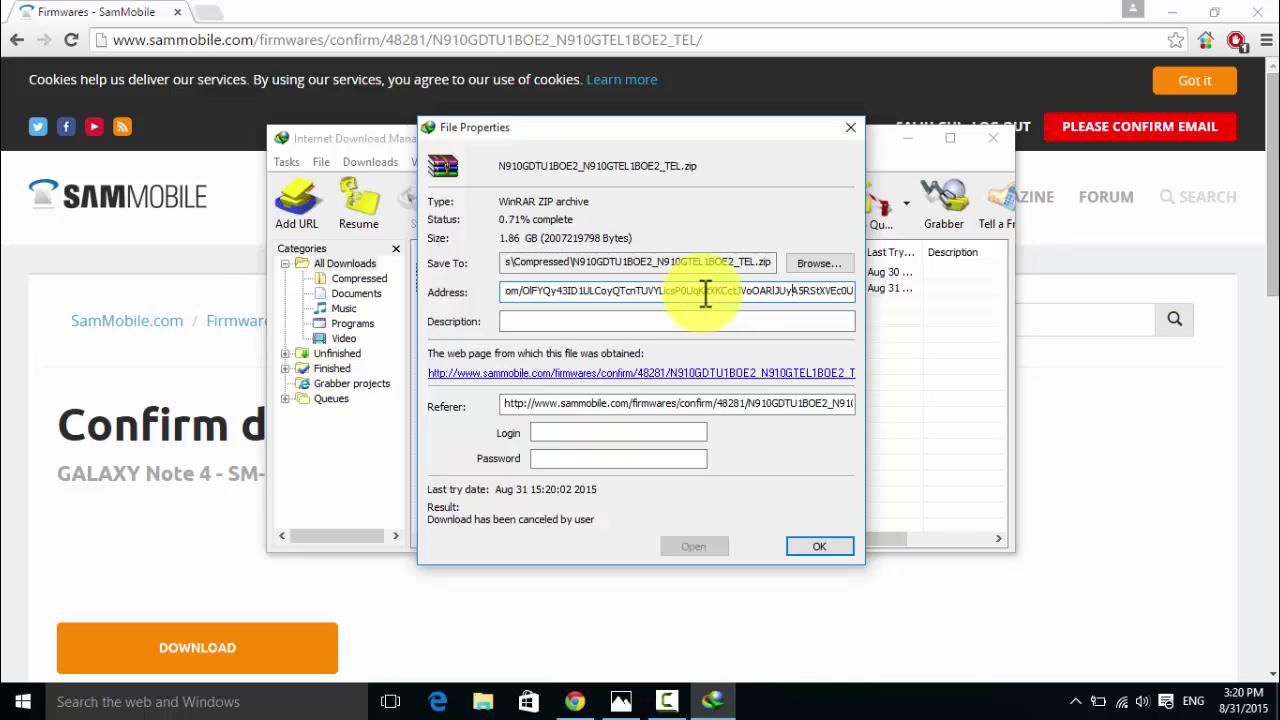
pyautogui.press('Right')
pyautogui.press('Right')
pyautogui.press('Right')
pyautogui.press('Right')
pyautogui.press('Right')
pyautogui.press('Right')
pyautogui.press('Right')
pyautogui.press('Right')
pyautogui.press('Right')
pyautogui.press('Right')
pyautogui.press('Right')
pyautogui.press('Right')
pyautogui.press('Right')
pyautogui.press('Right')
pyautogui.press('Right')
pyautogui.press('Right')
pyautogui.press('Right')
pyautogui.press('Right')
pyautogui.press('Right')
pyautogui.press('Right')
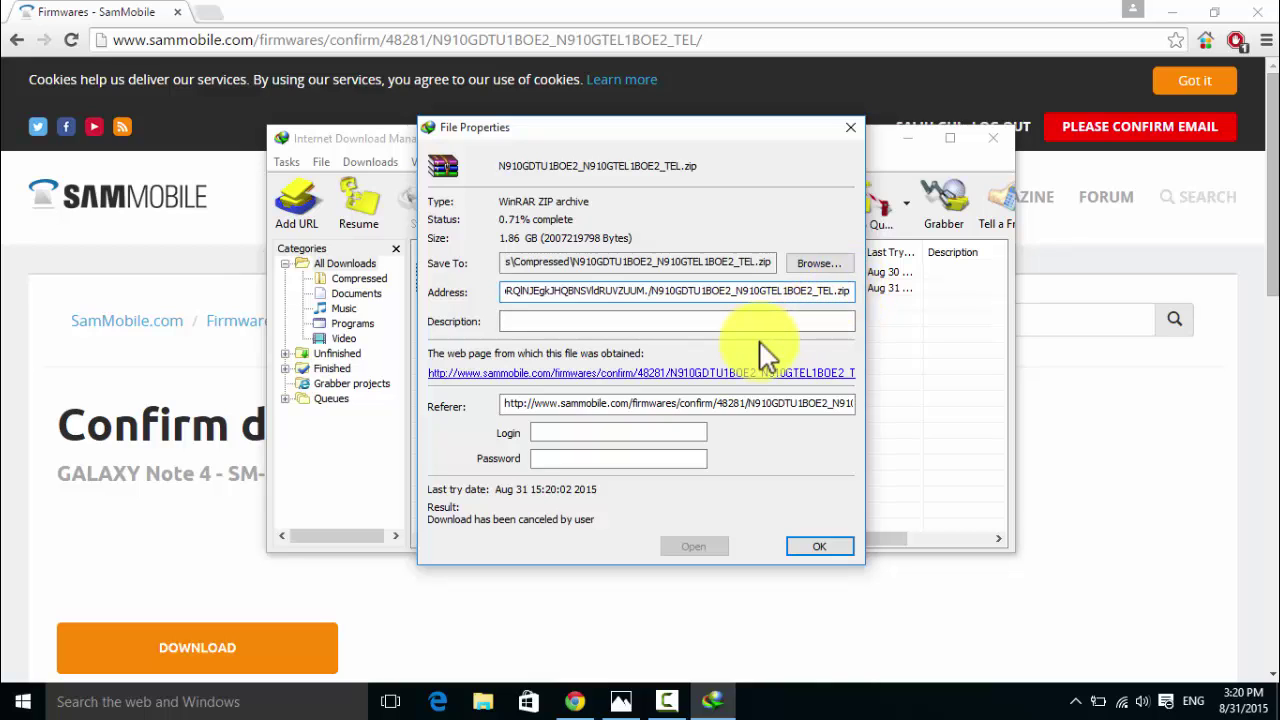
pyautogui.write('=')
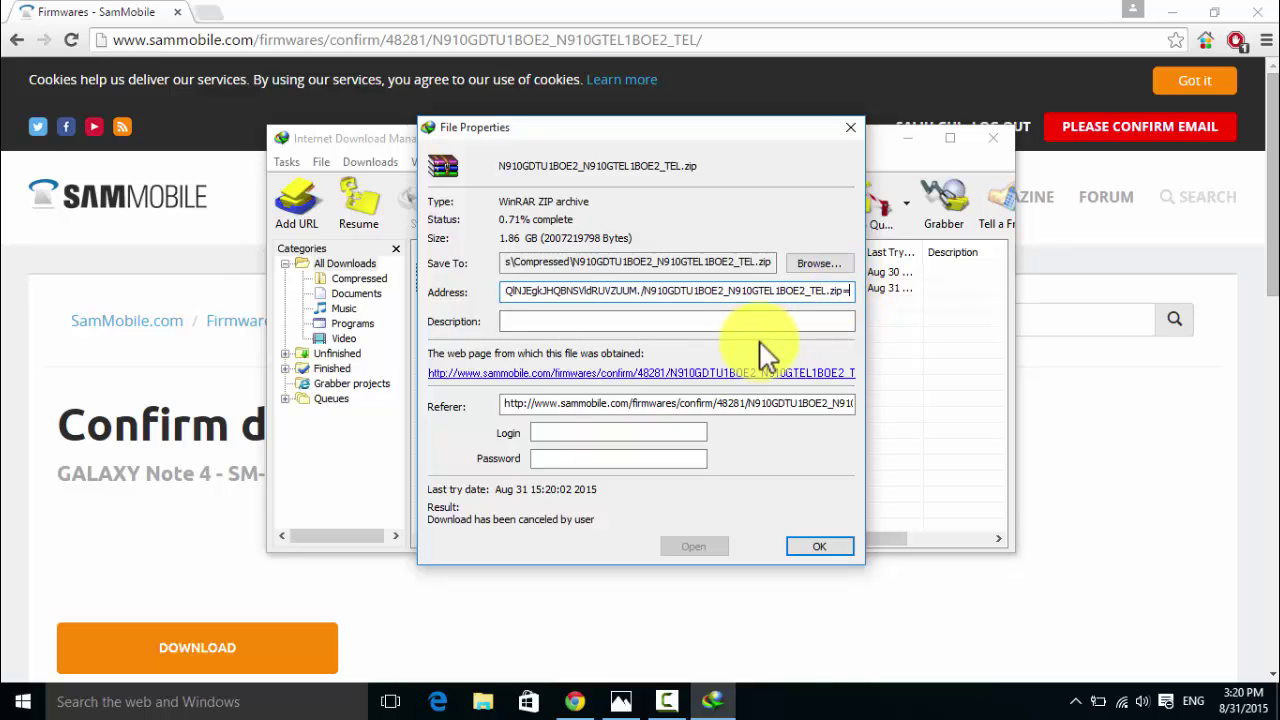
pyautogui.write('0')
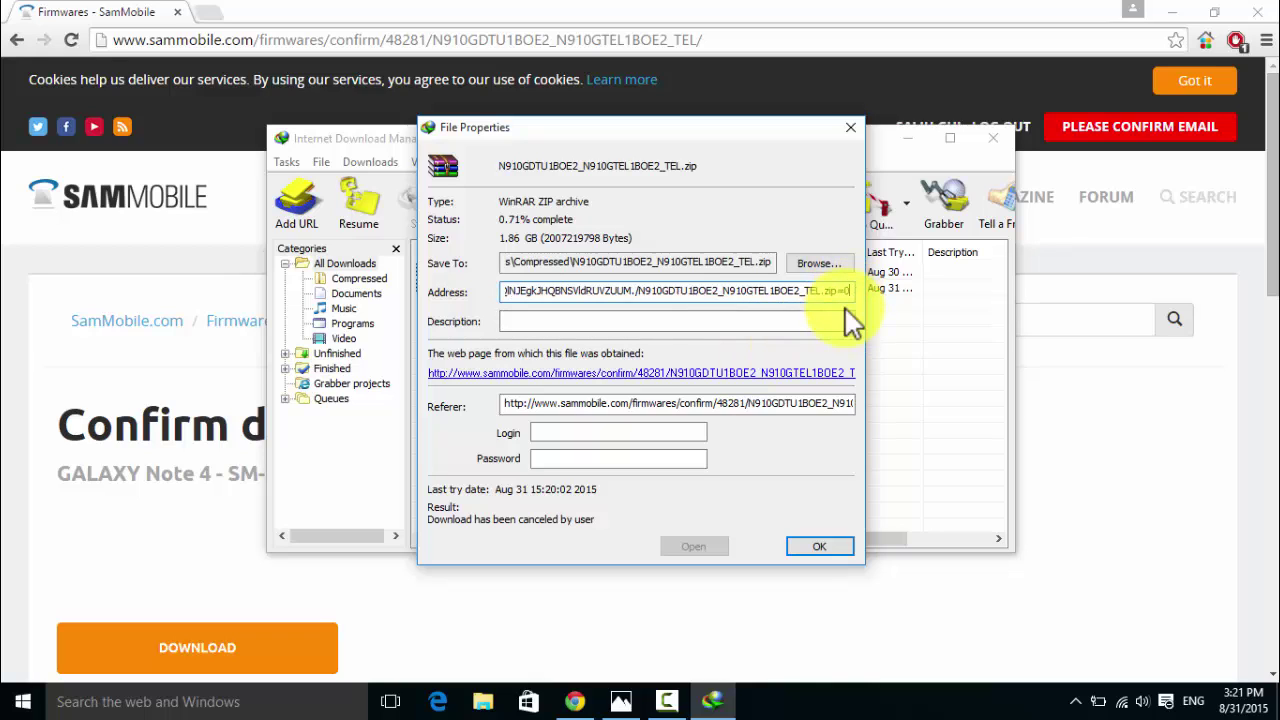
pyautogui.click(812, 546)
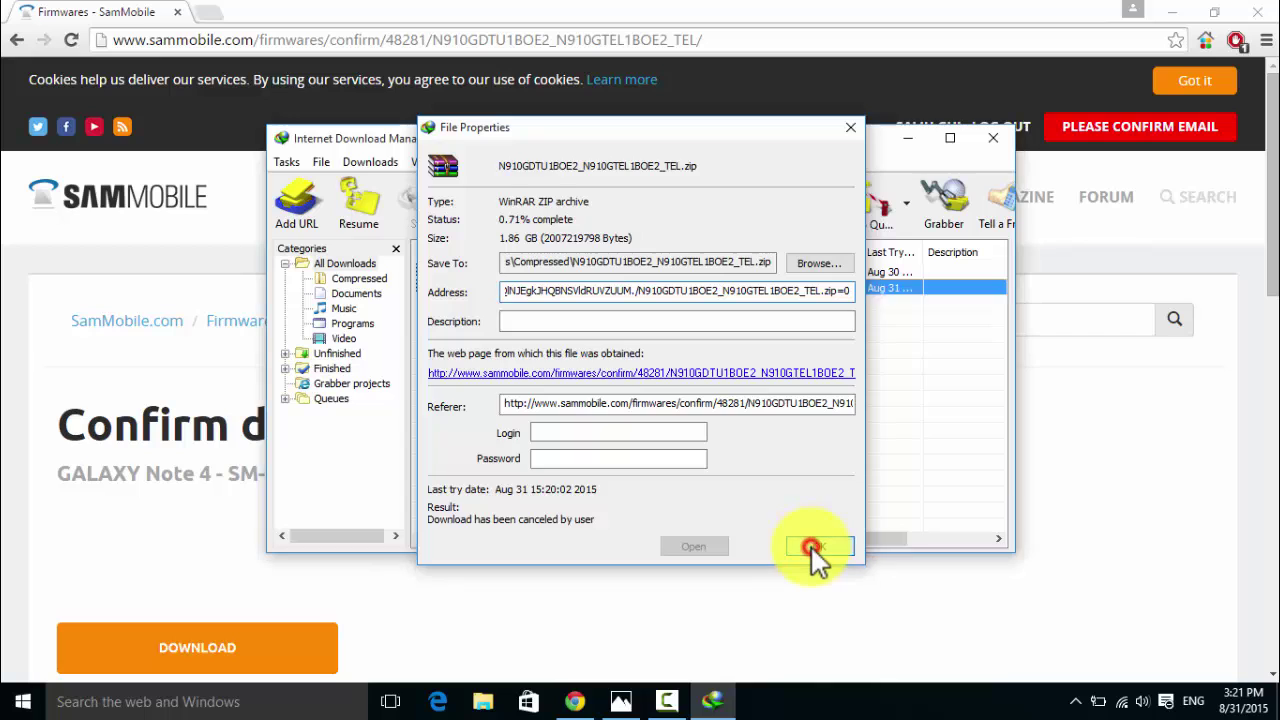
# Step: Resume the N910GDTU1BOE2 firmware download and pause it in its download status window
pyautogui.rightClick(503, 292)
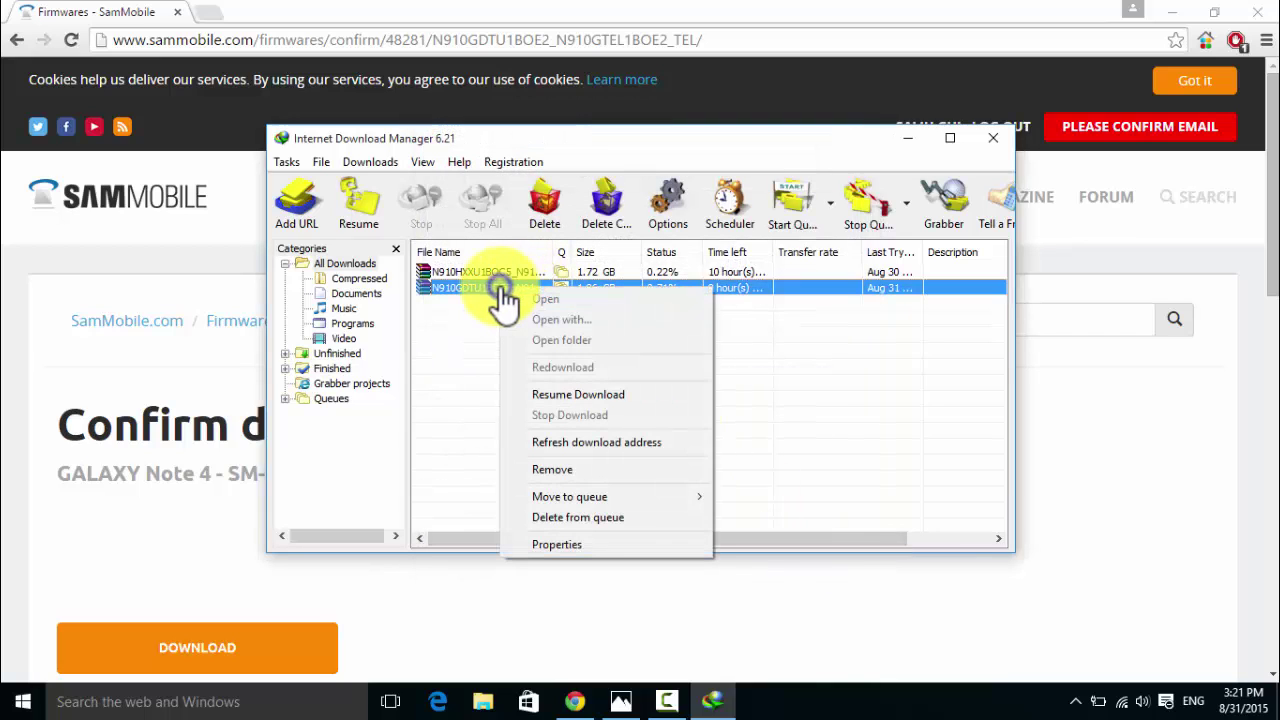
pyautogui.click(608, 394)
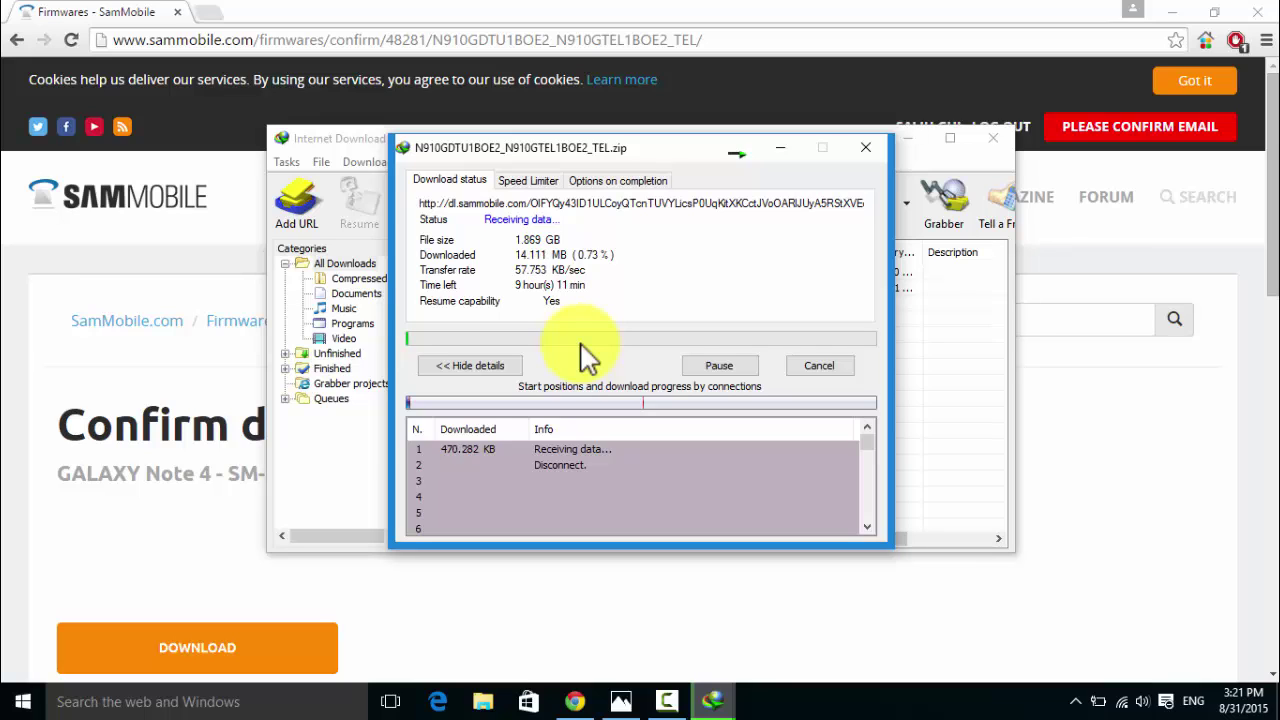
pyautogui.click(720, 366)
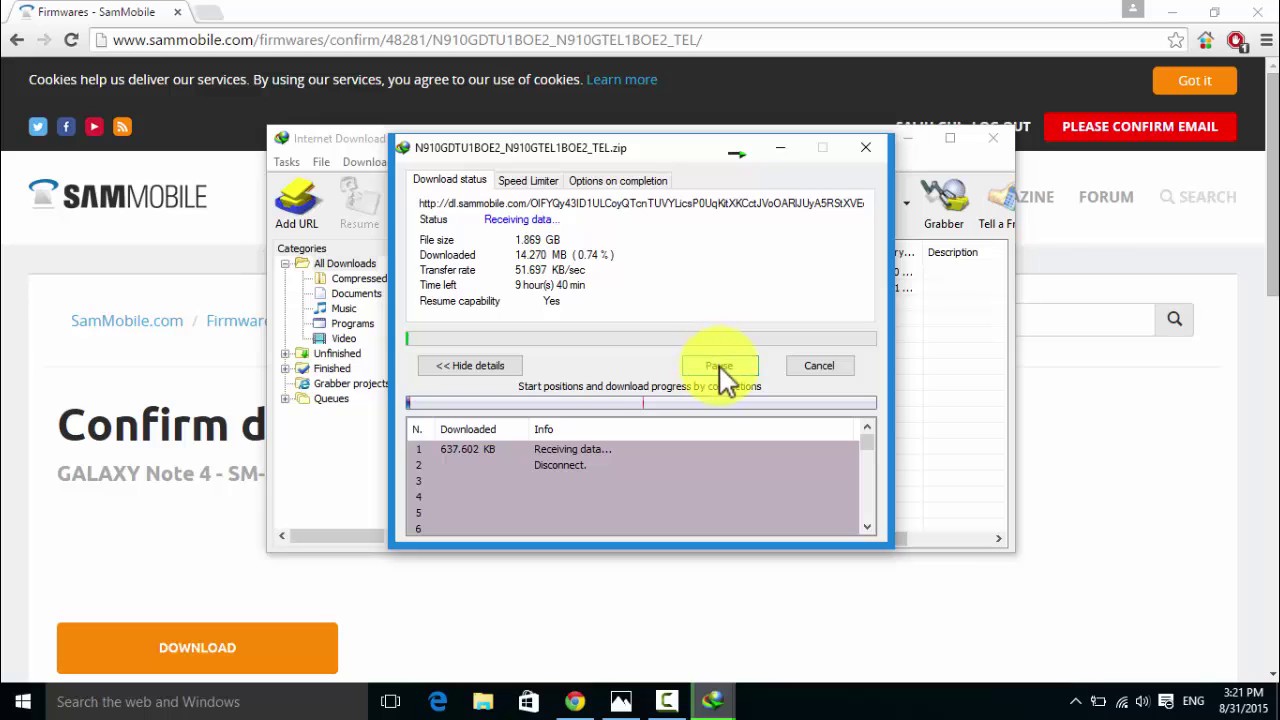